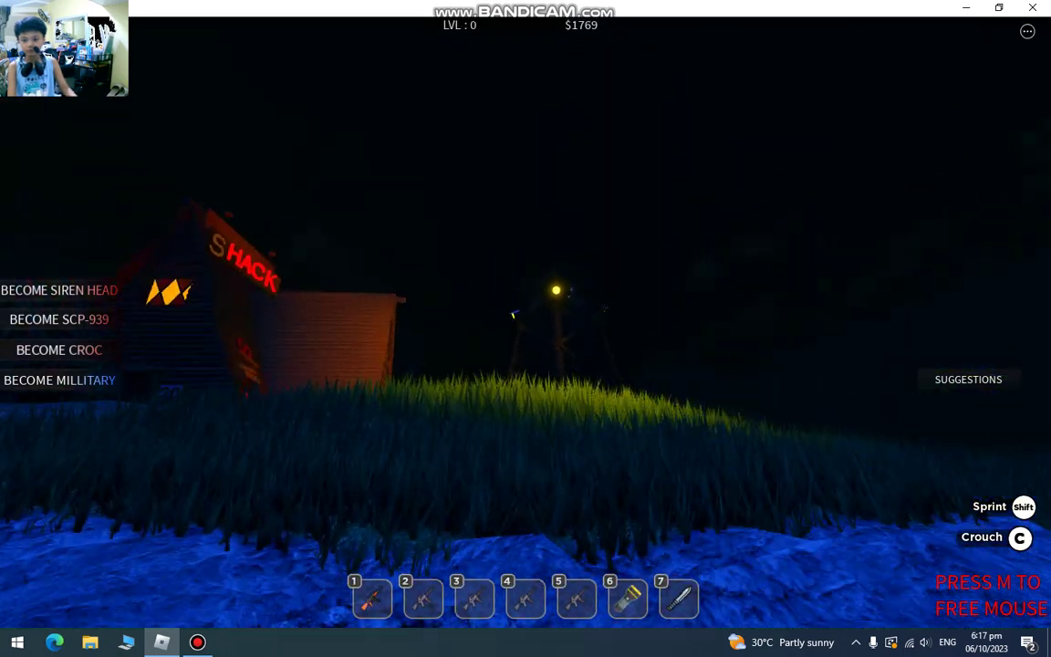
pyautogui.press('w')
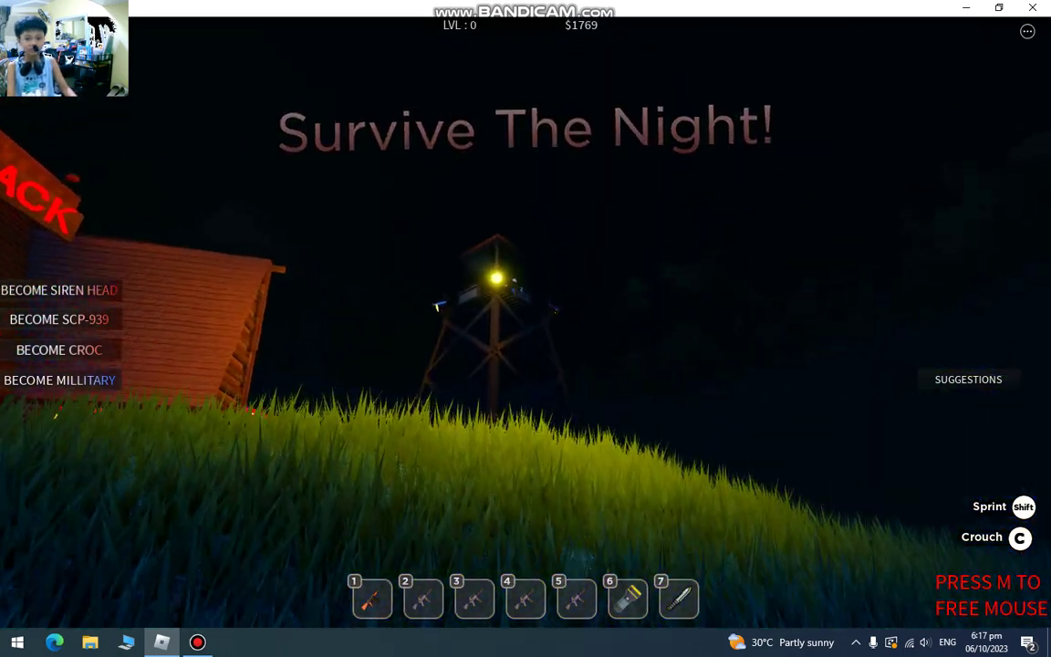
pyautogui.press('w')
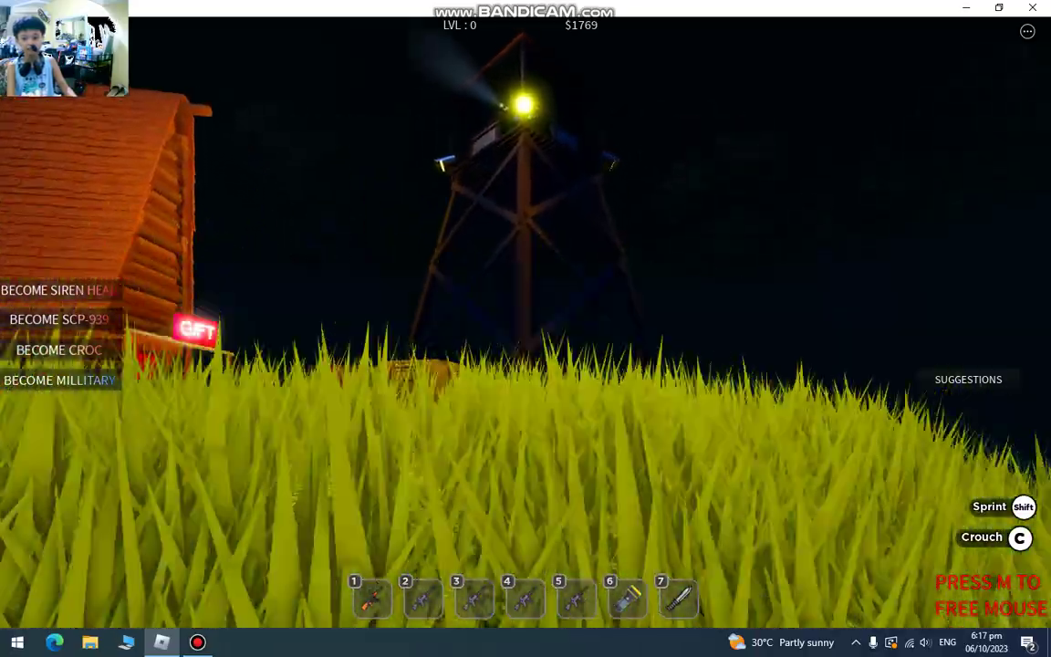
pyautogui.press('w')
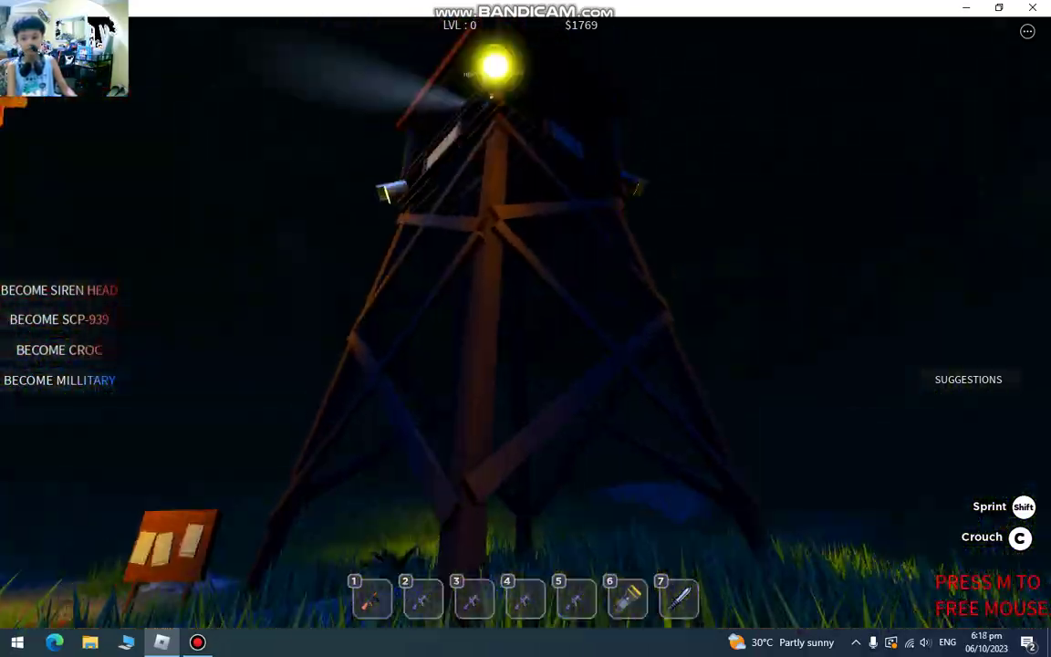
pyautogui.press('w')
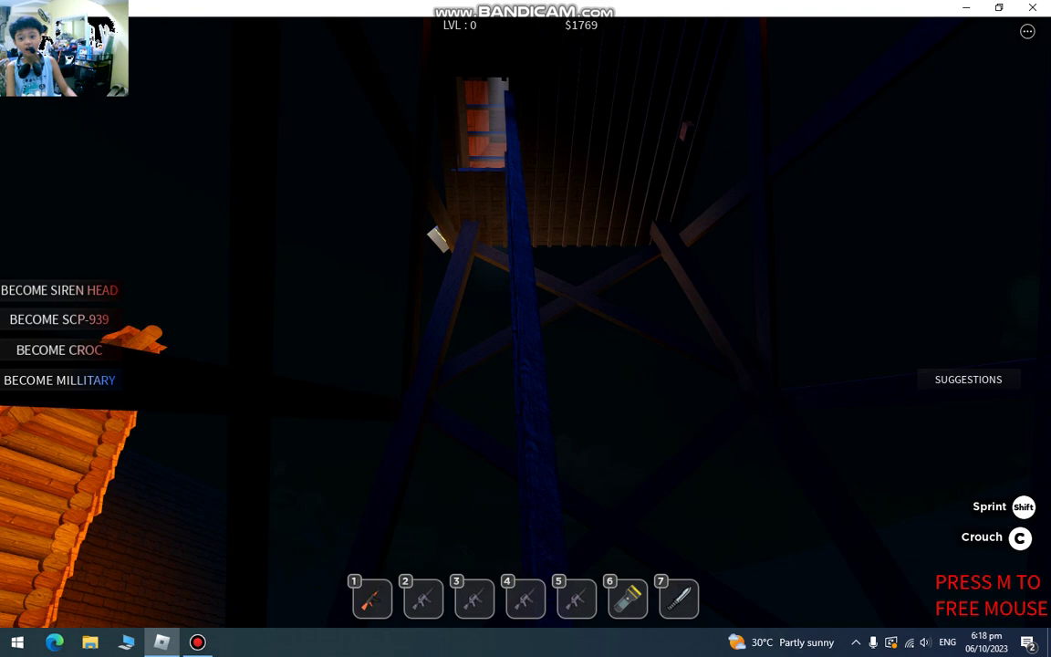
pyautogui.press('w')
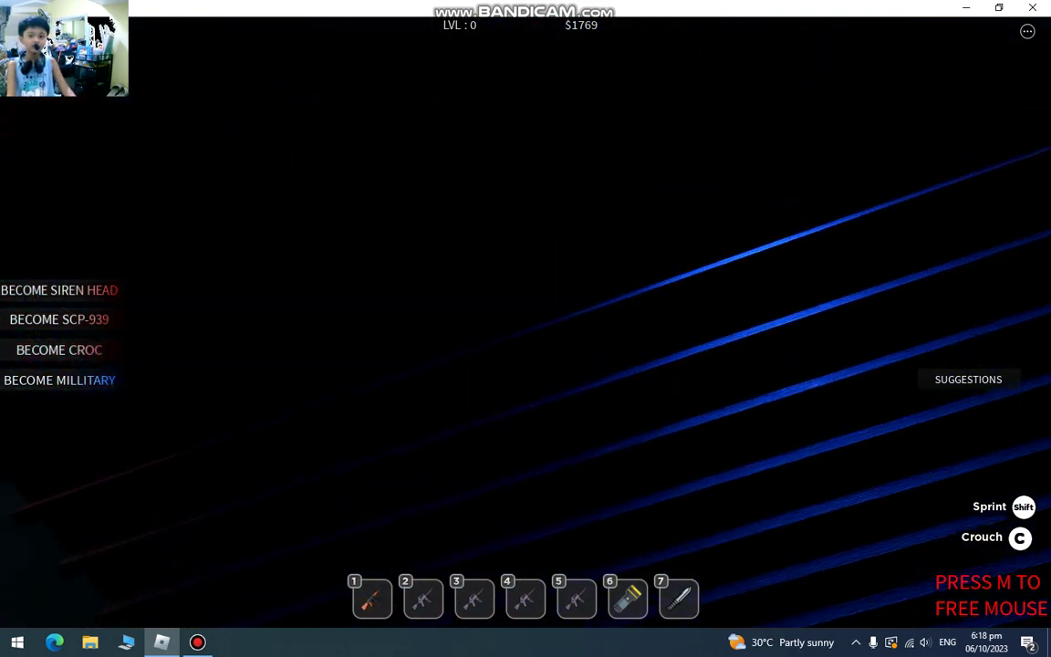
pyautogui.press('w')
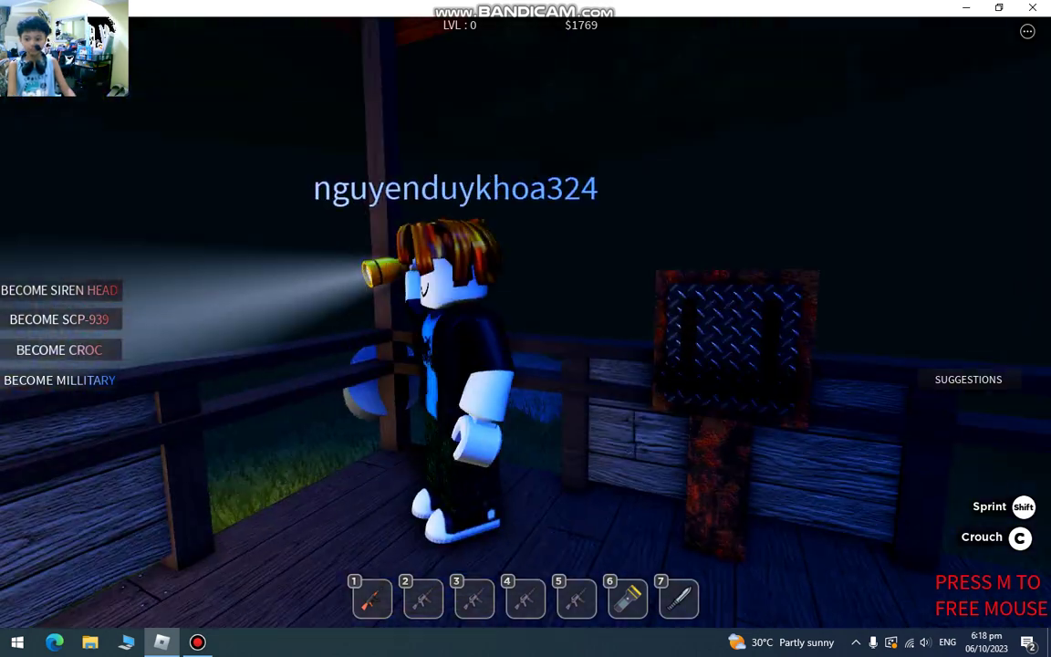
pyautogui.scroll(3, 525, 328)
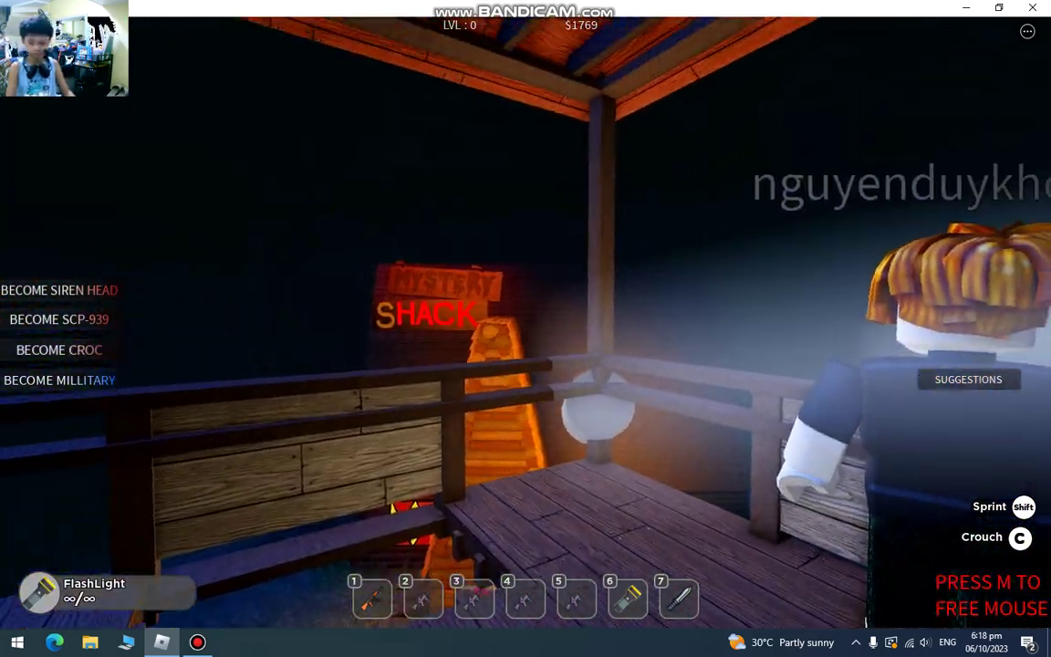
pyautogui.press('6')
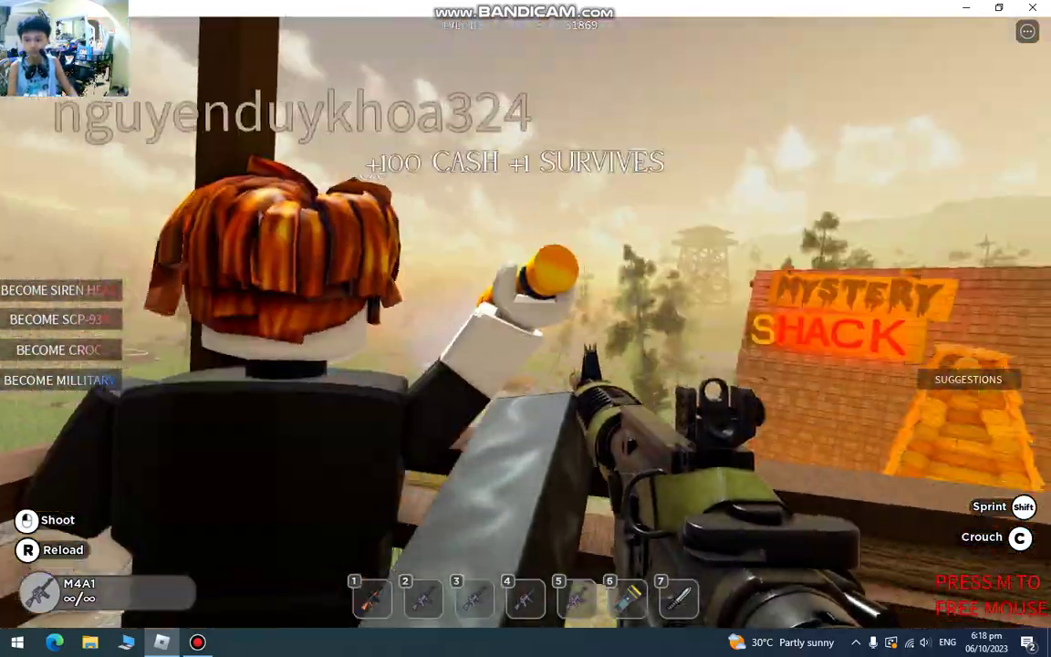
pyautogui.press('Escape')
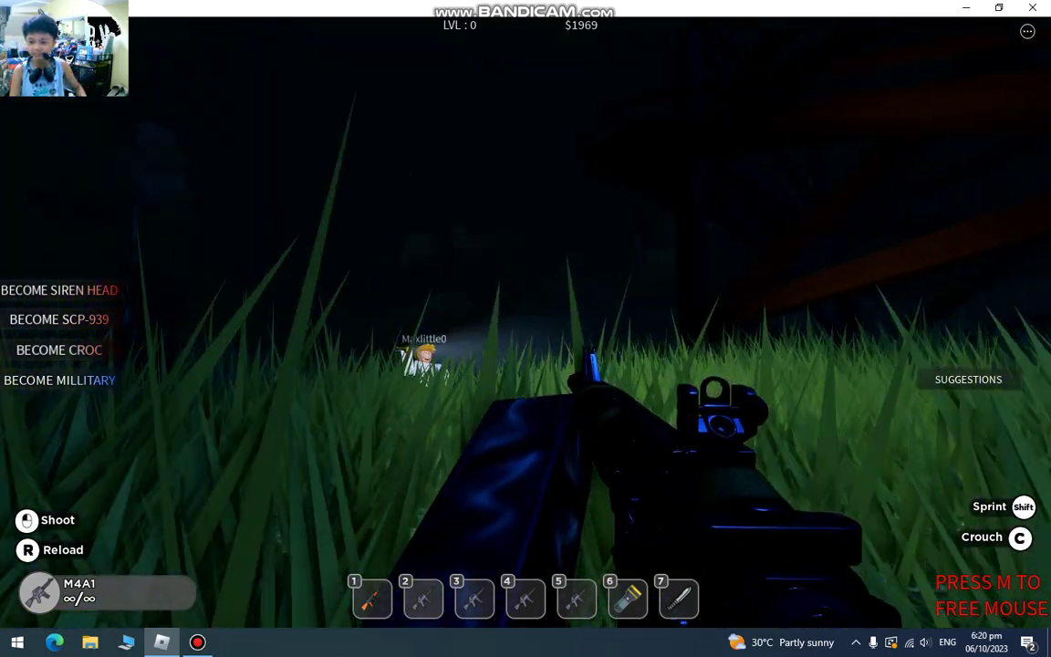
pyautogui.press('w')
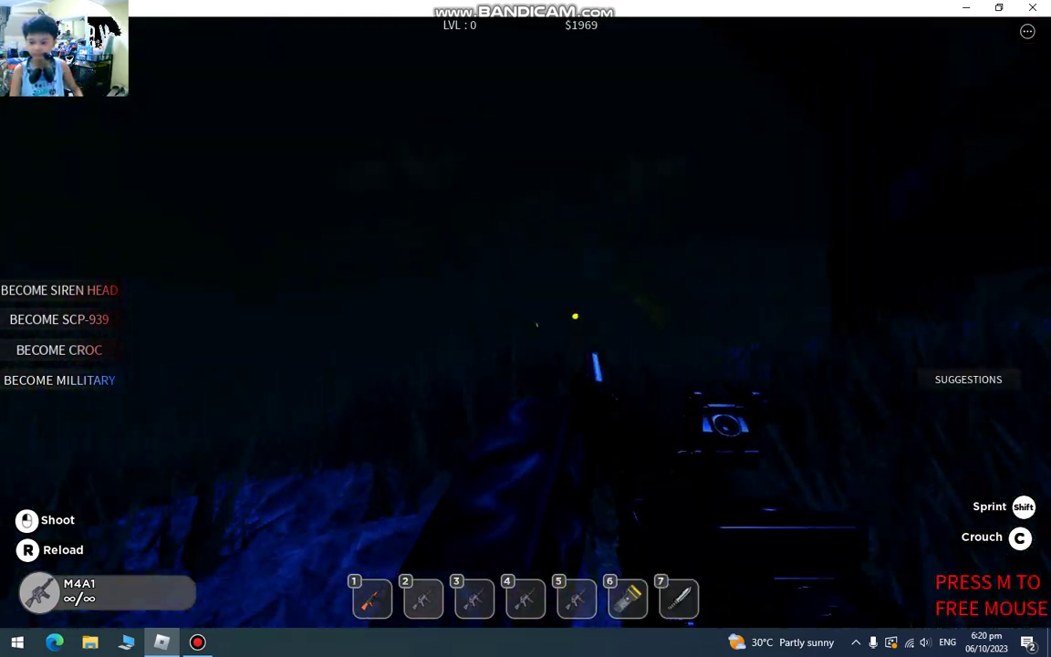
pyautogui.press('w')
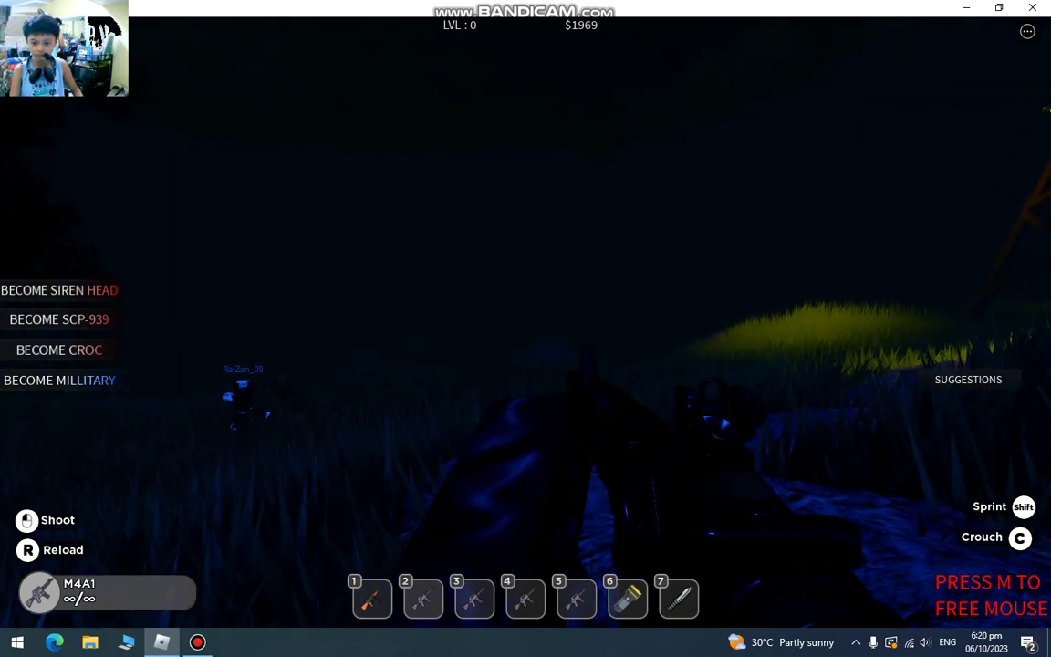
pyautogui.press('w')
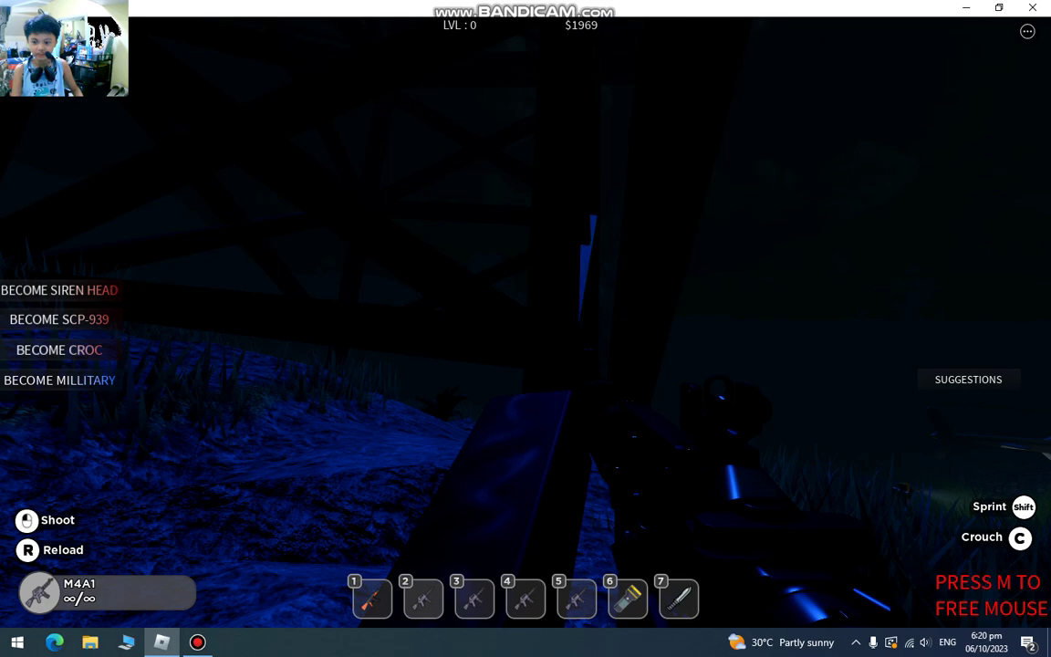
pyautogui.press('w')
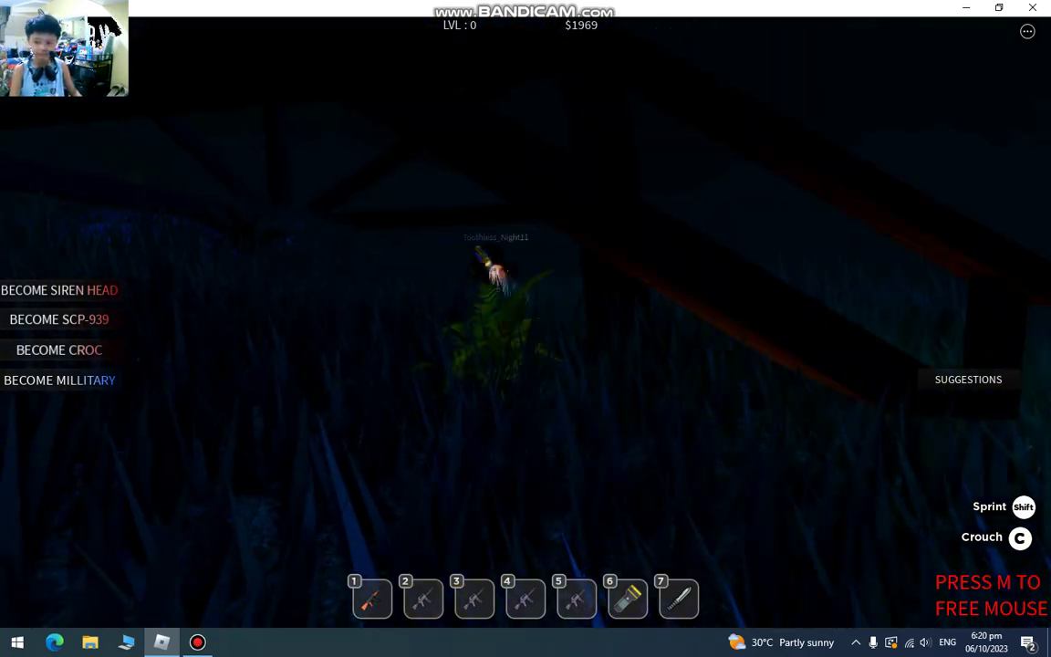
pyautogui.press('w')
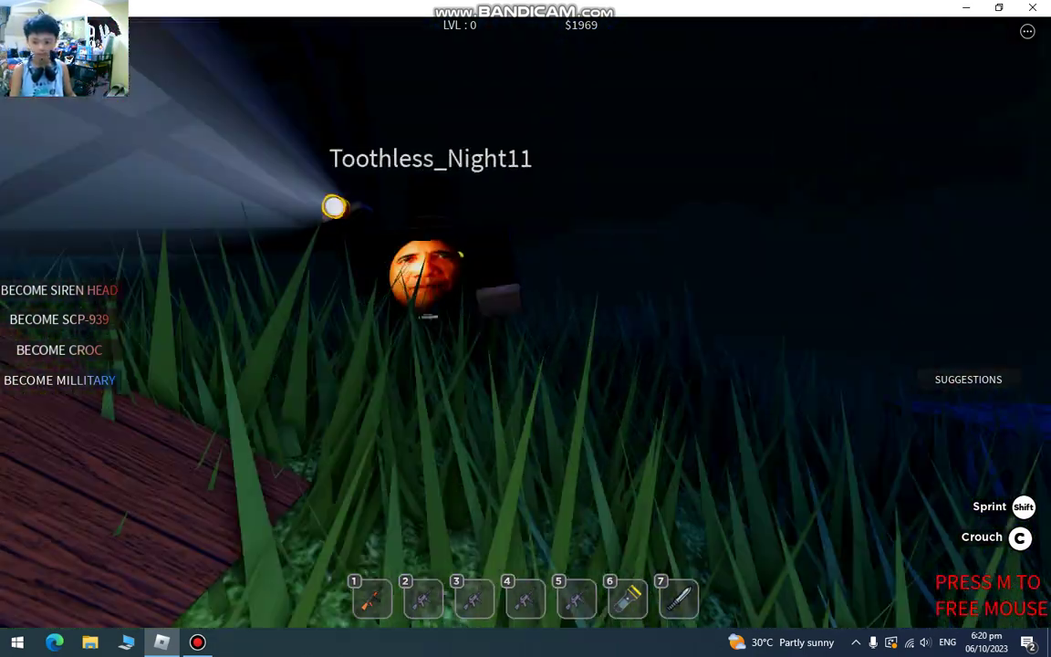
pyautogui.press('w')
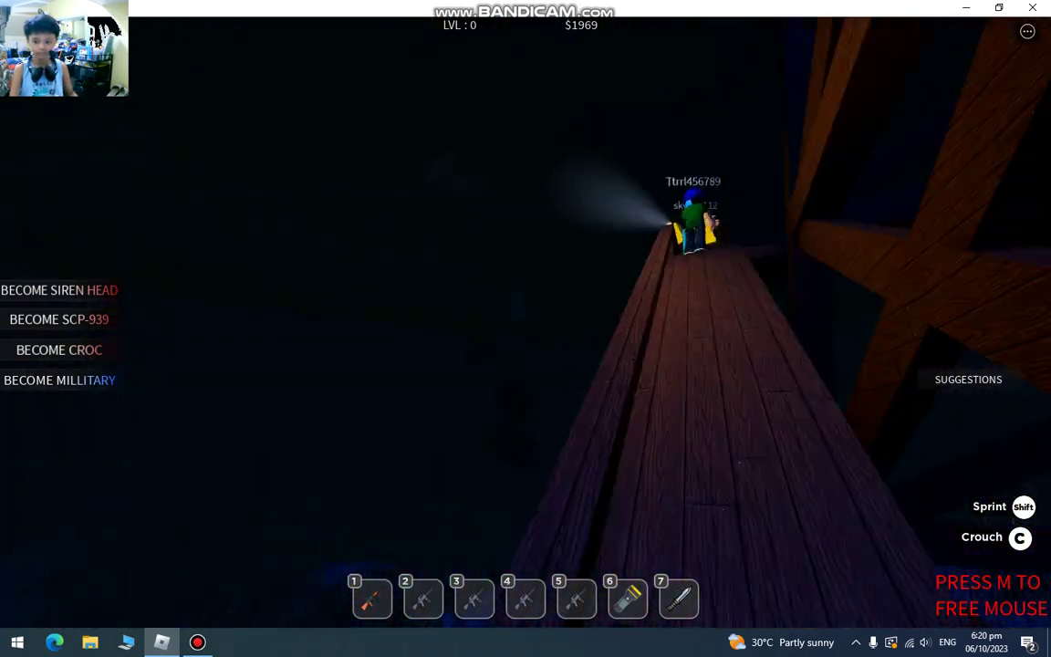
pyautogui.press('w')
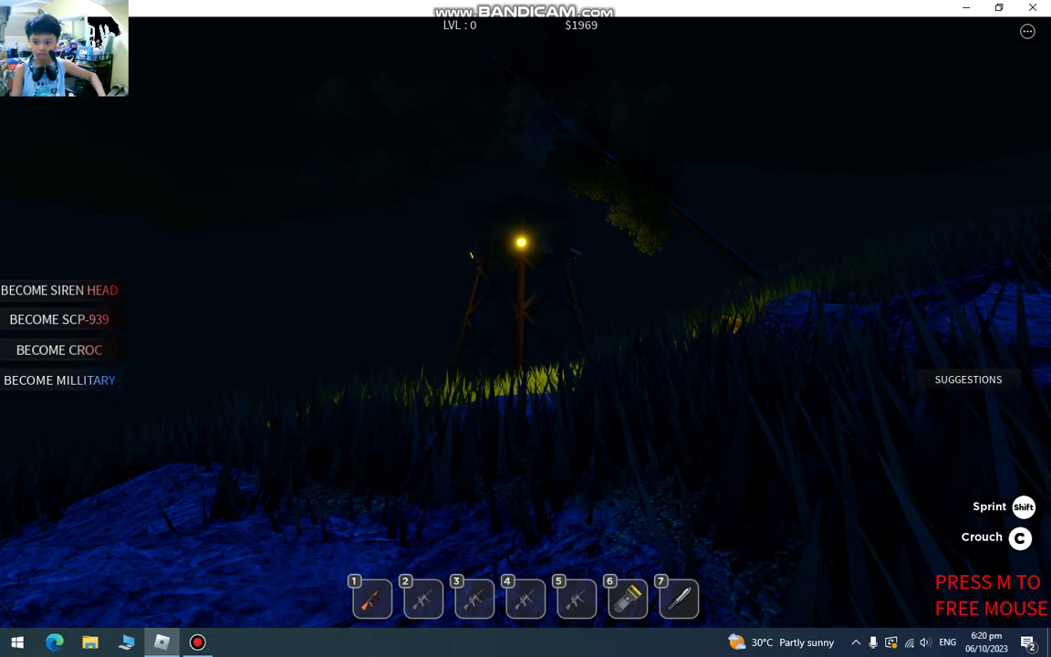
pyautogui.press('w')
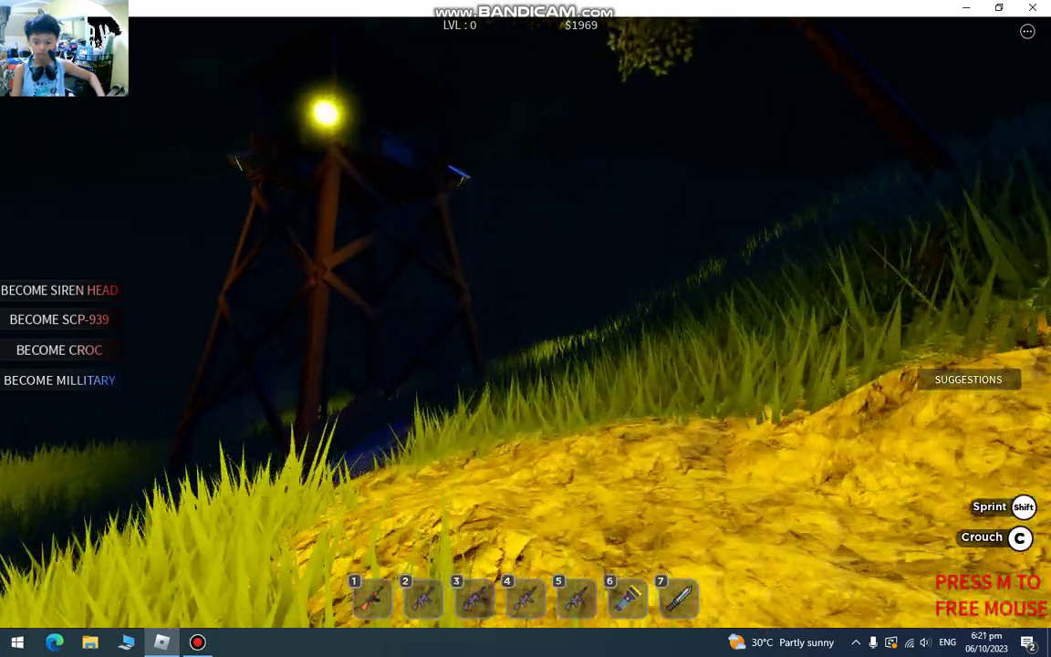
pyautogui.press('w')
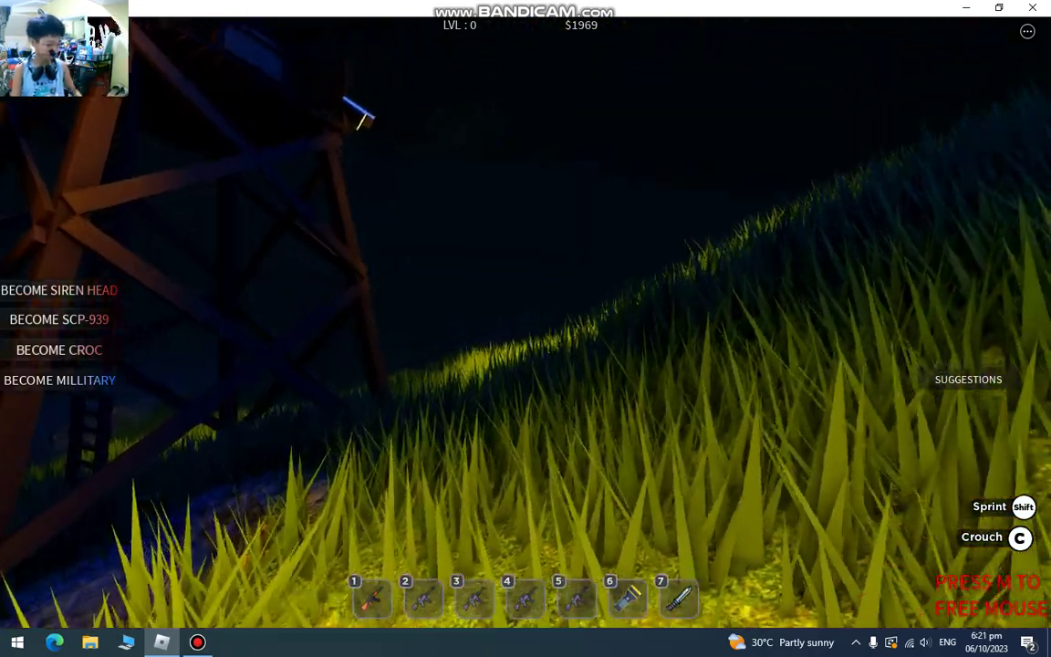
pyautogui.press('w')
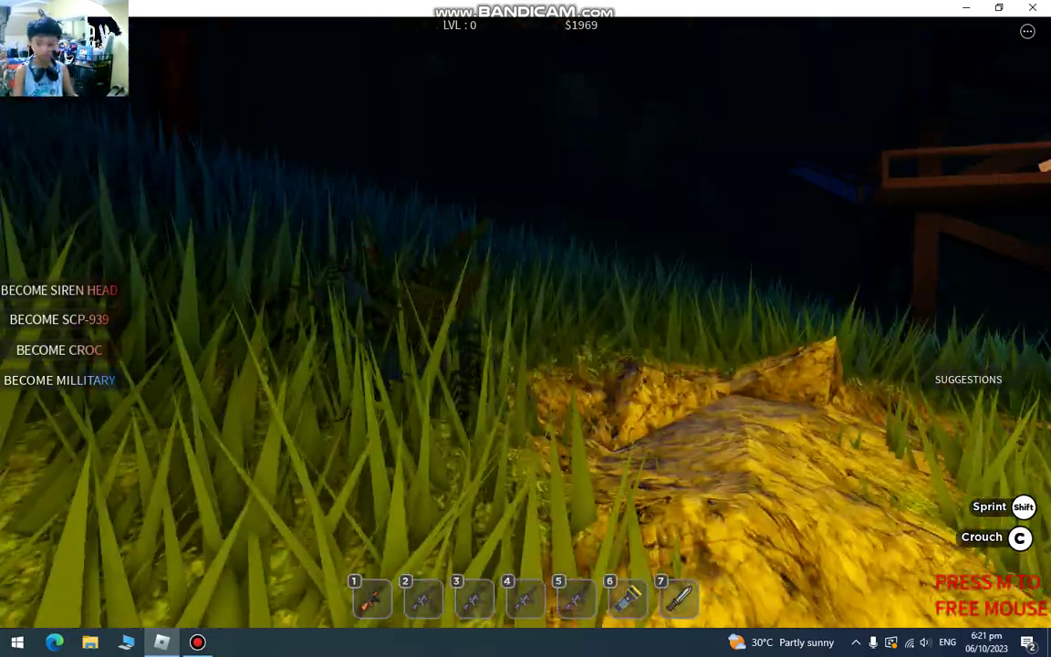
pyautogui.press('w')
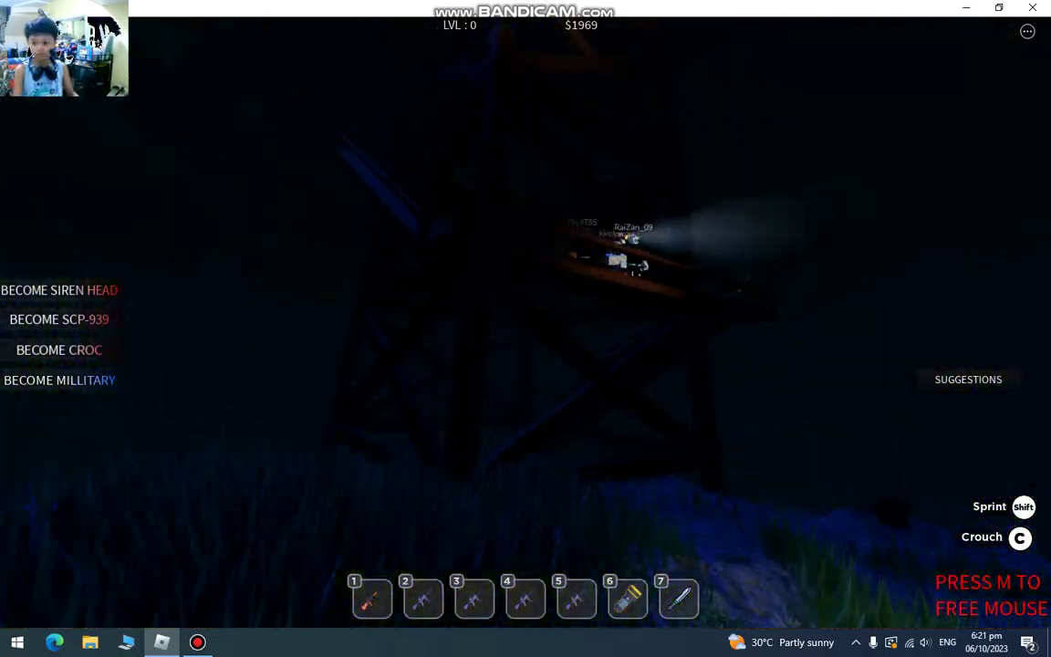
pyautogui.press('w')
pyautogui.press('w')
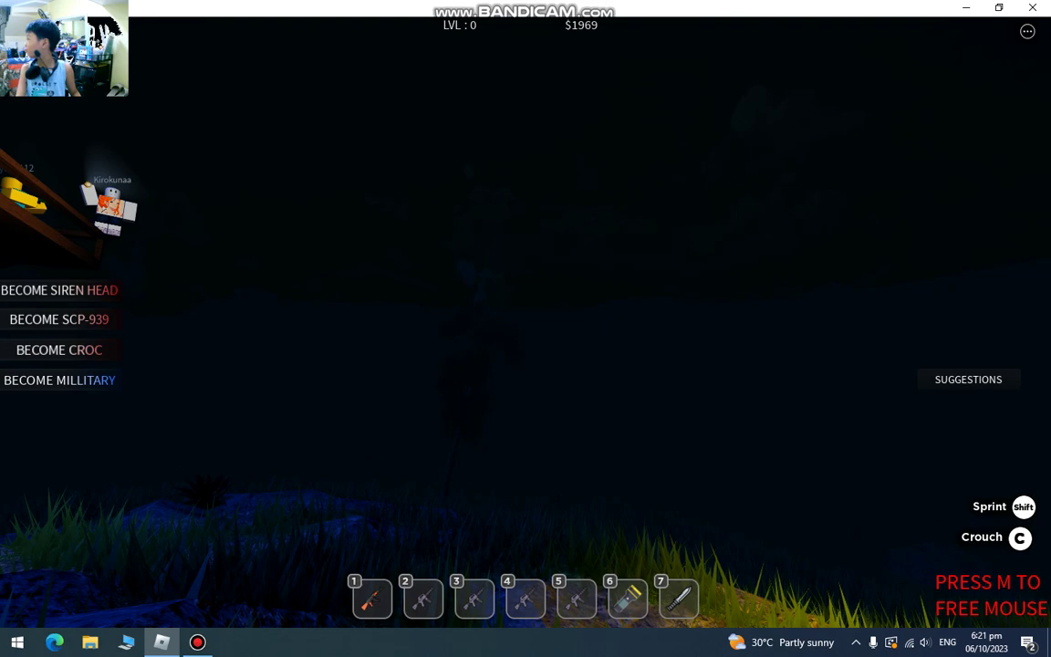
pyautogui.press('w')
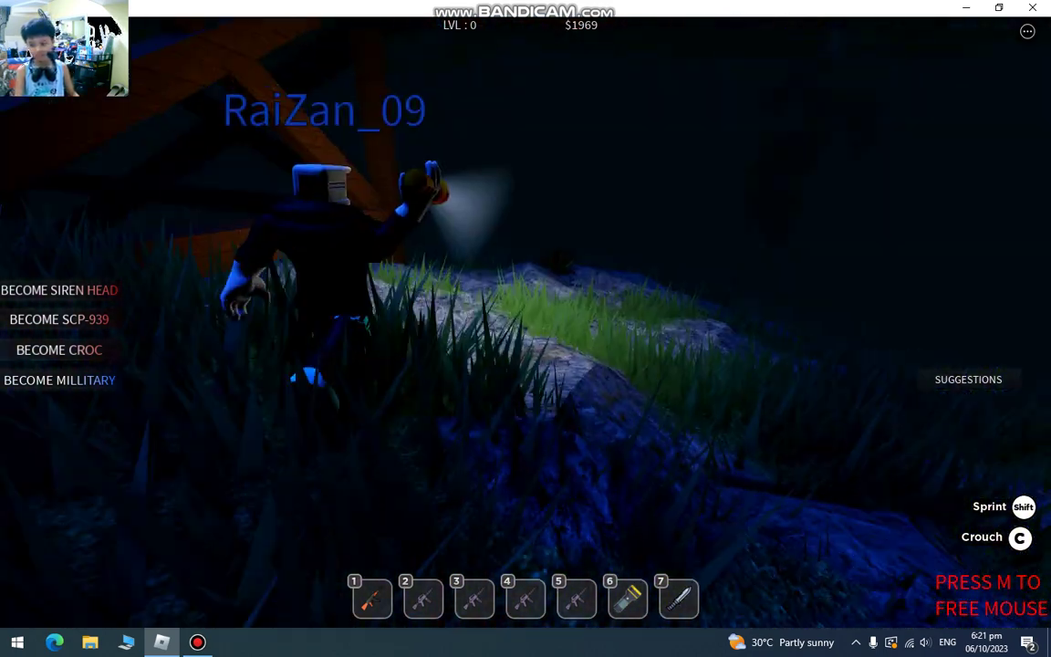
pyautogui.press('w')
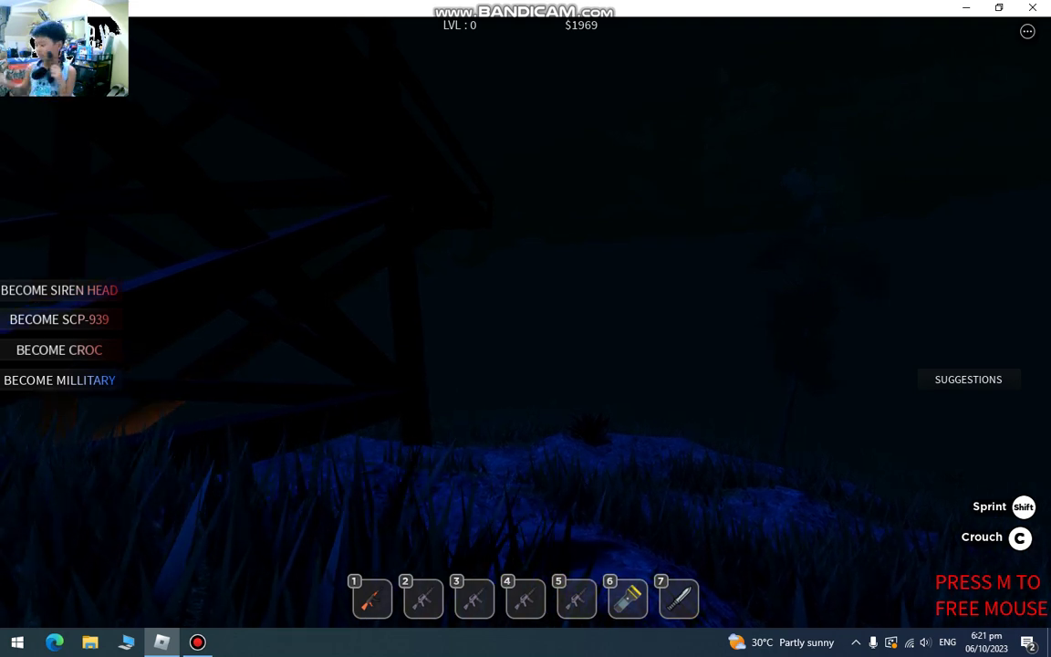
pyautogui.press('w')
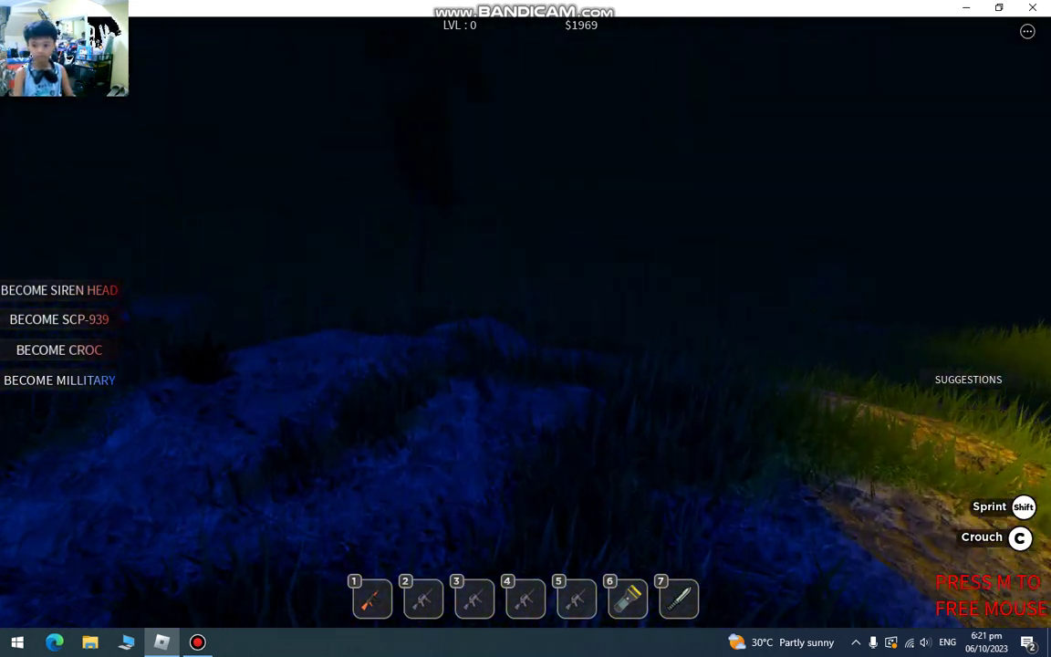
pyautogui.press('w')
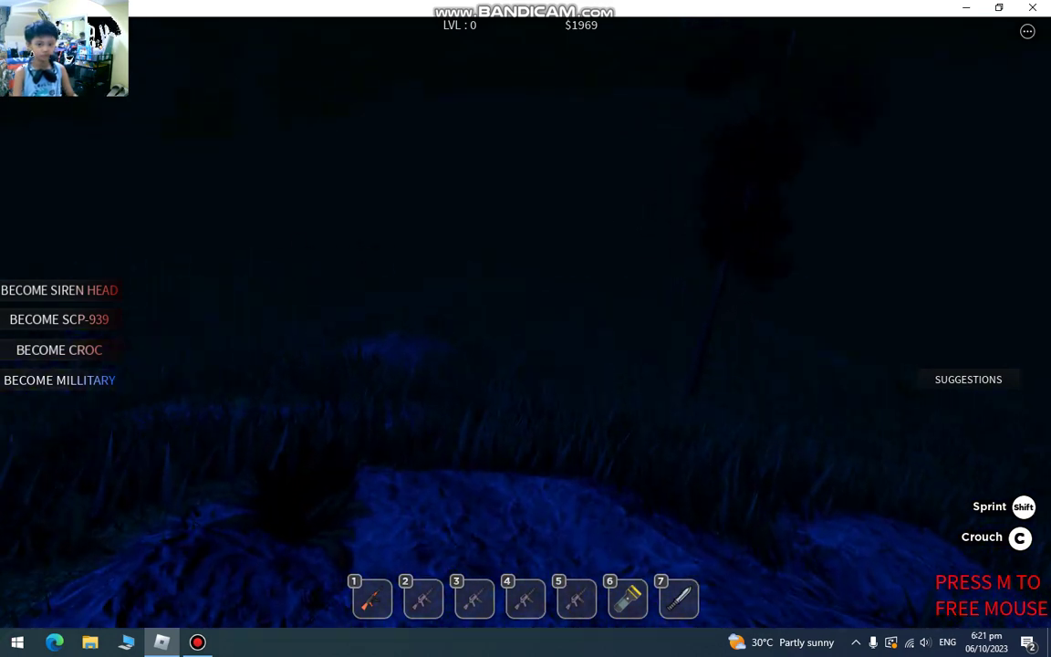
pyautogui.press('w')
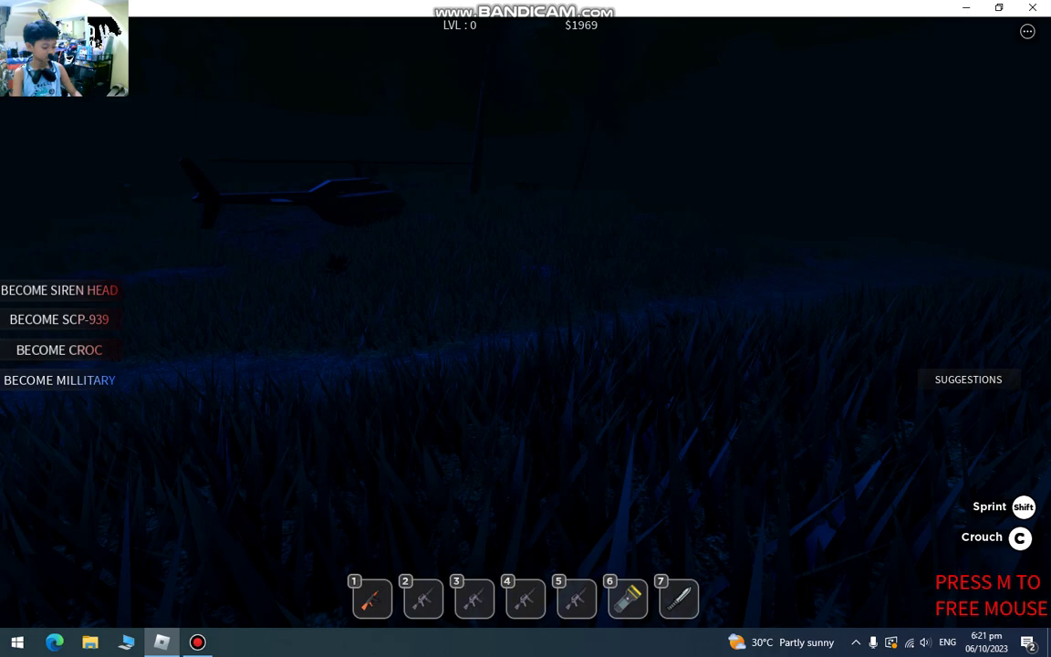
pyautogui.press('w')
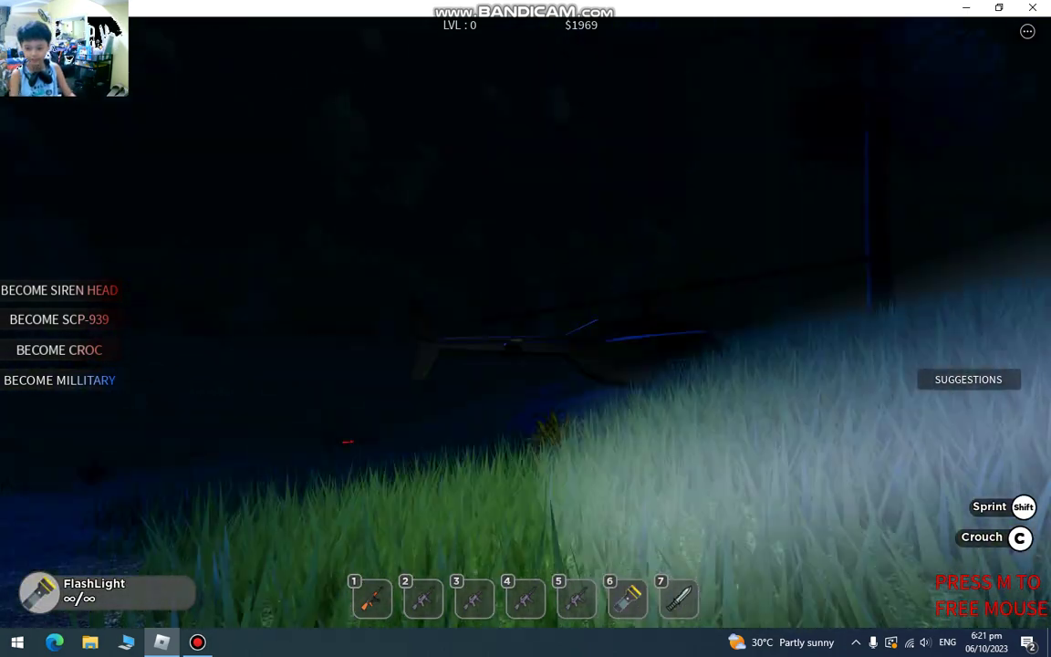
pyautogui.press('w')
pyautogui.press('w')
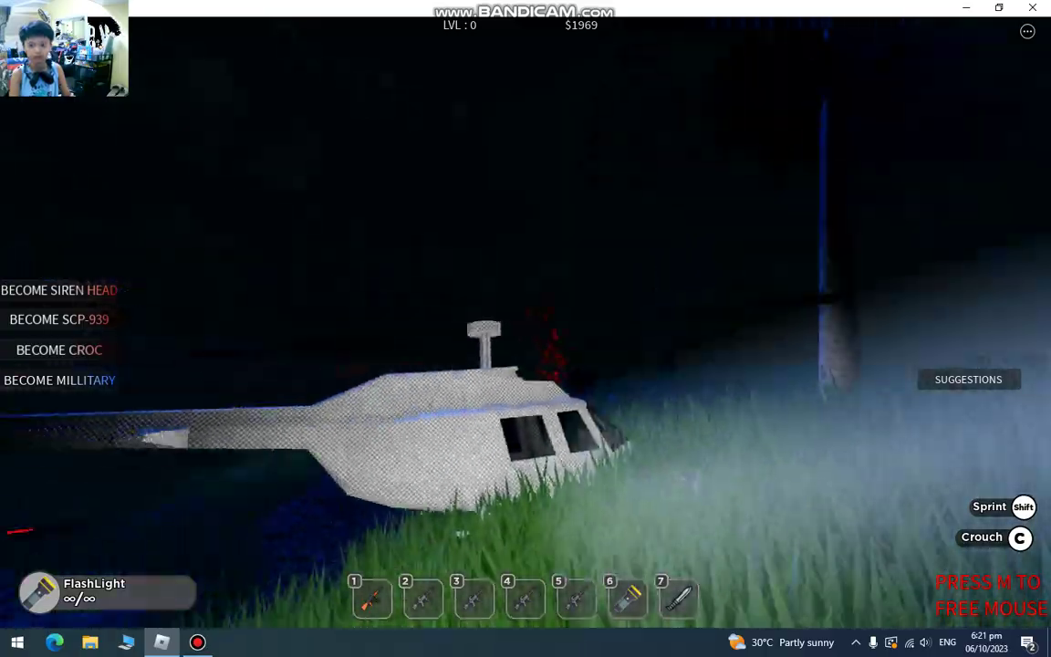
pyautogui.press('w')
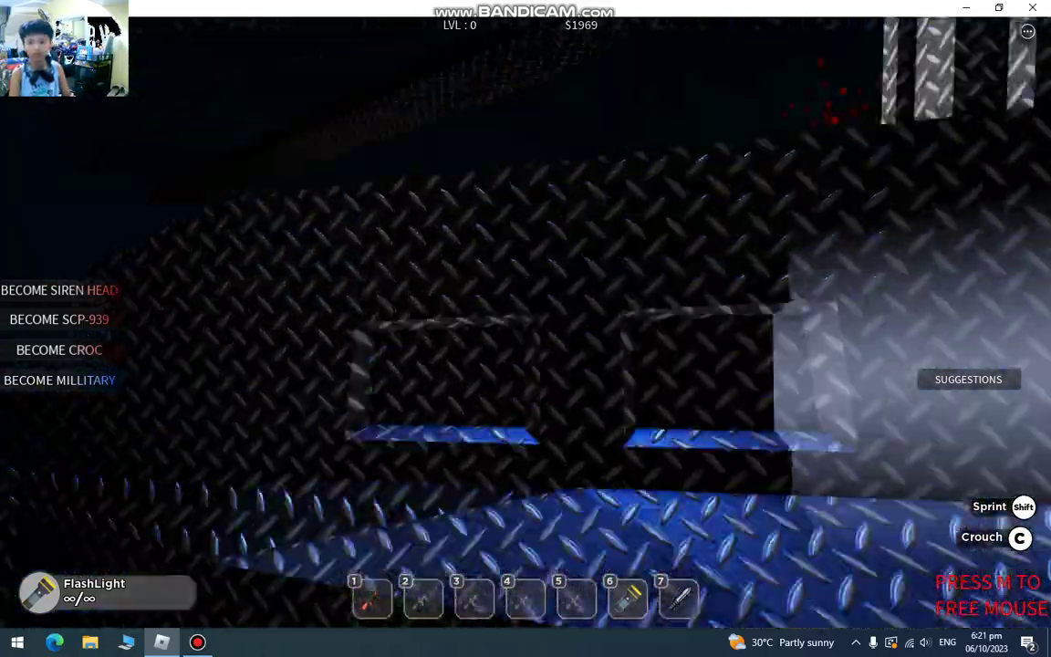
pyautogui.press('w')
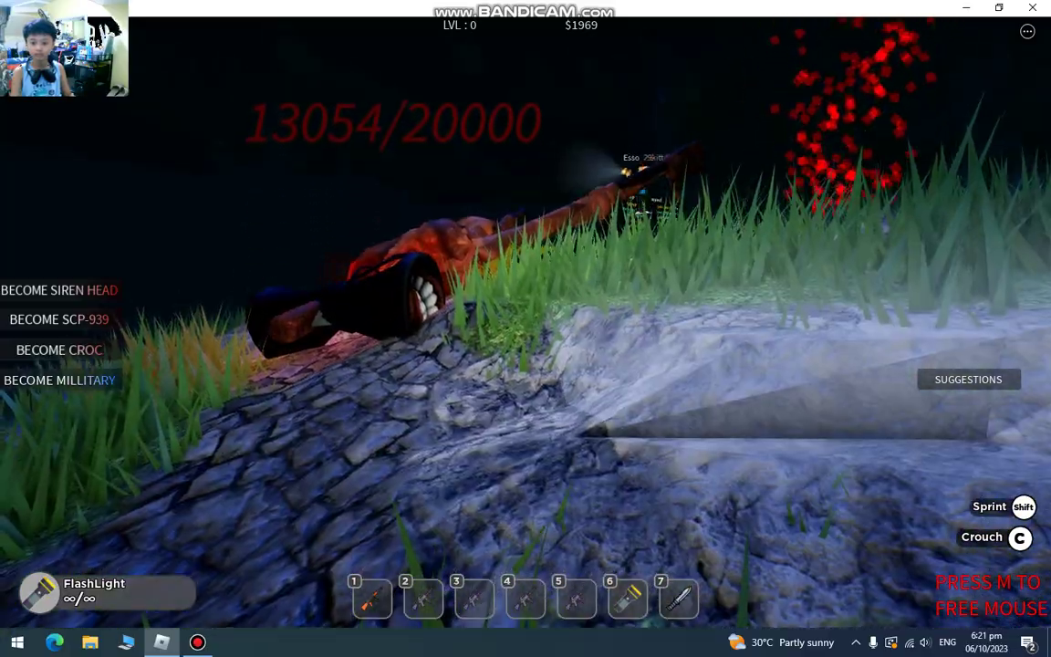
pyautogui.press('w')
pyautogui.press('w')
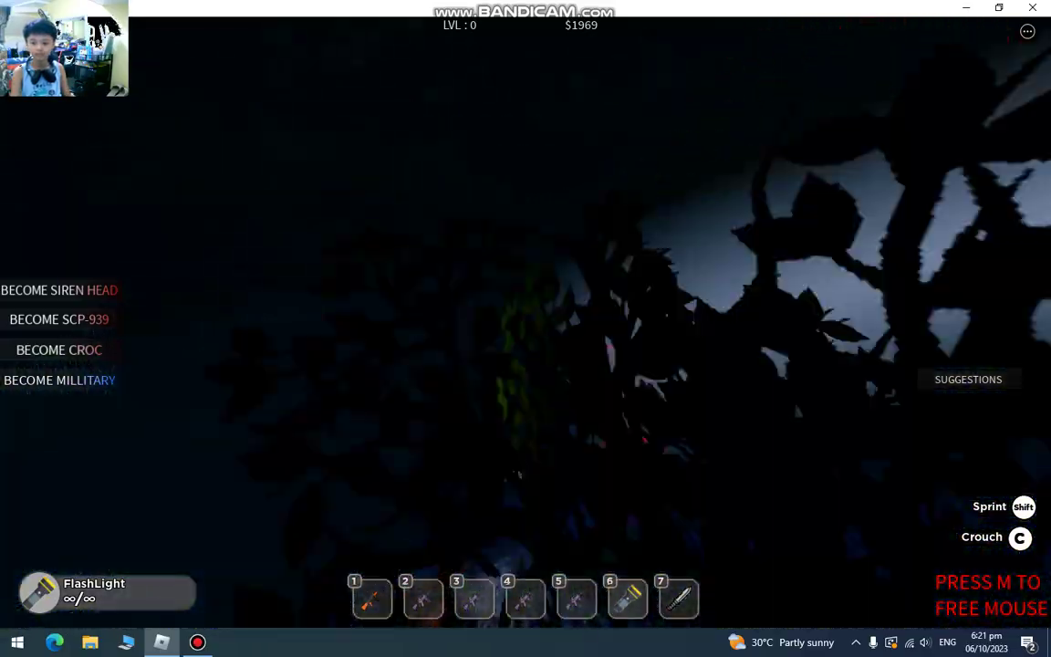
pyautogui.press('w')
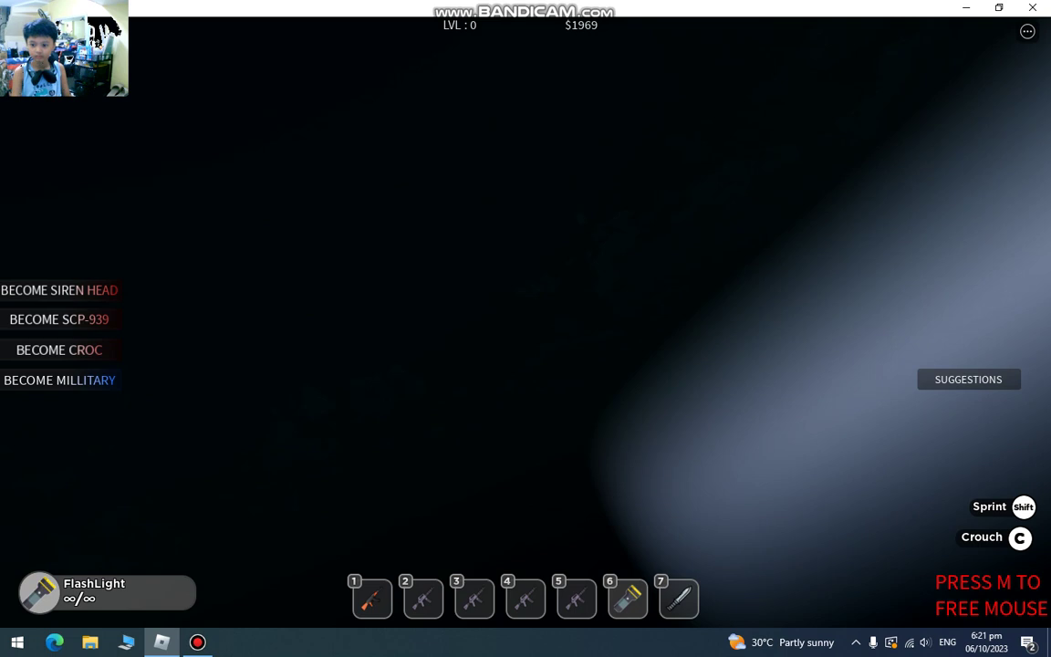
pyautogui.press('w')
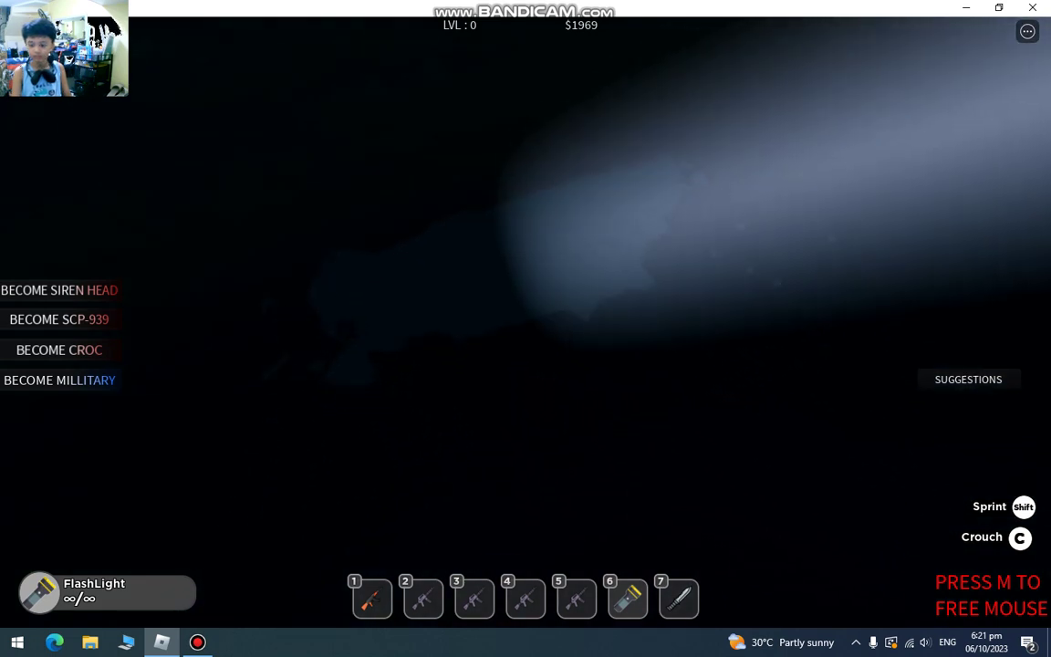
pyautogui.press('BackSpace')
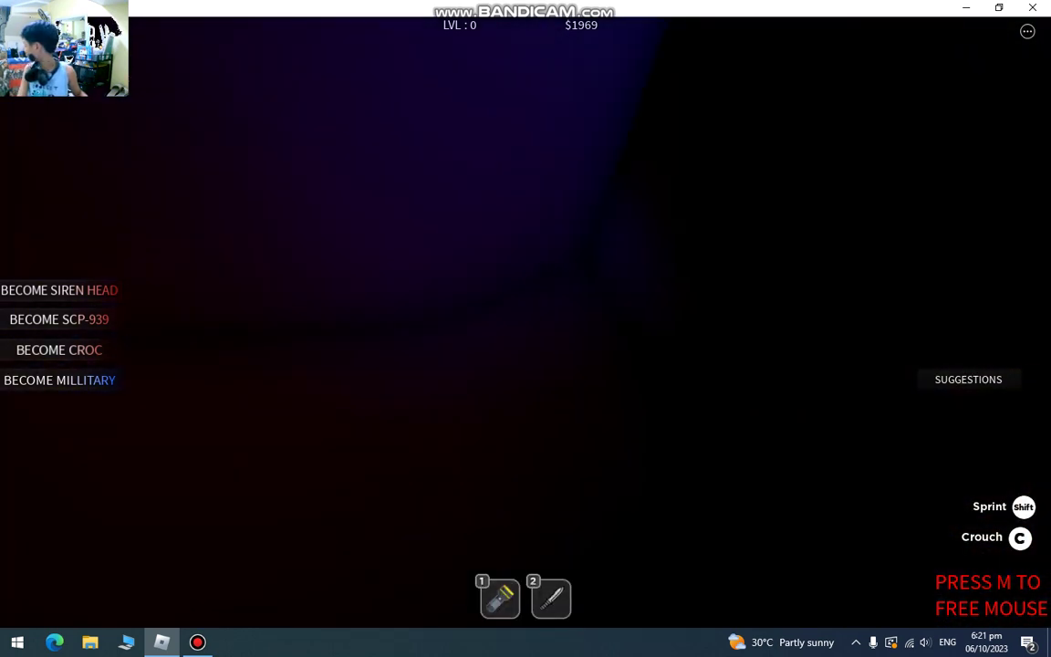
pyautogui.press('Escape')
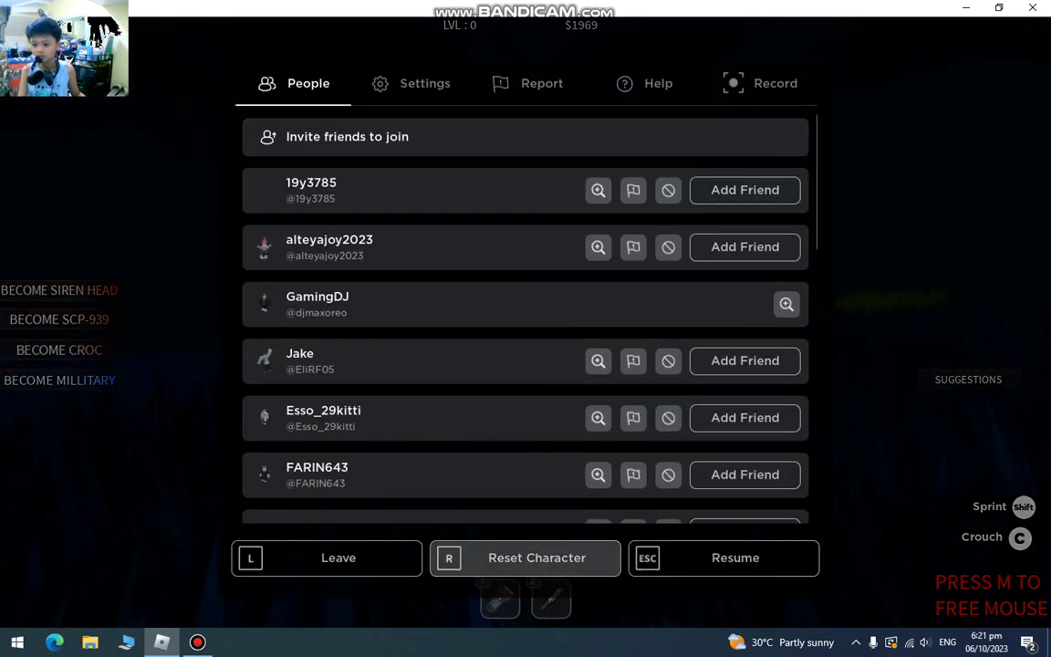